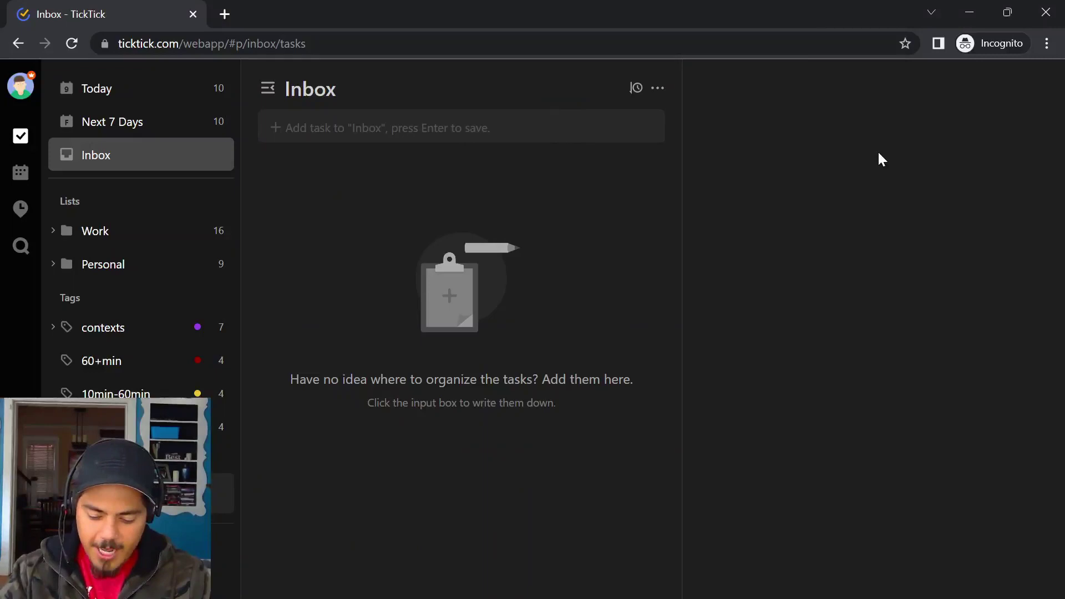
Start a New task from the Ctrl+K command menu, then cancel it without adding anything.
key(ctrl+k)
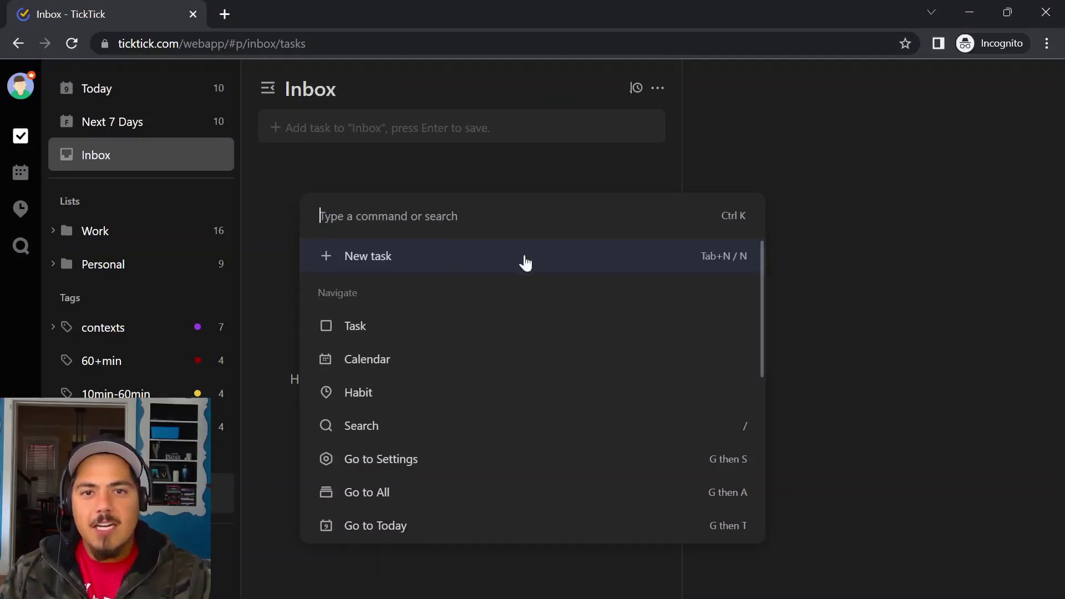
click(485, 262)
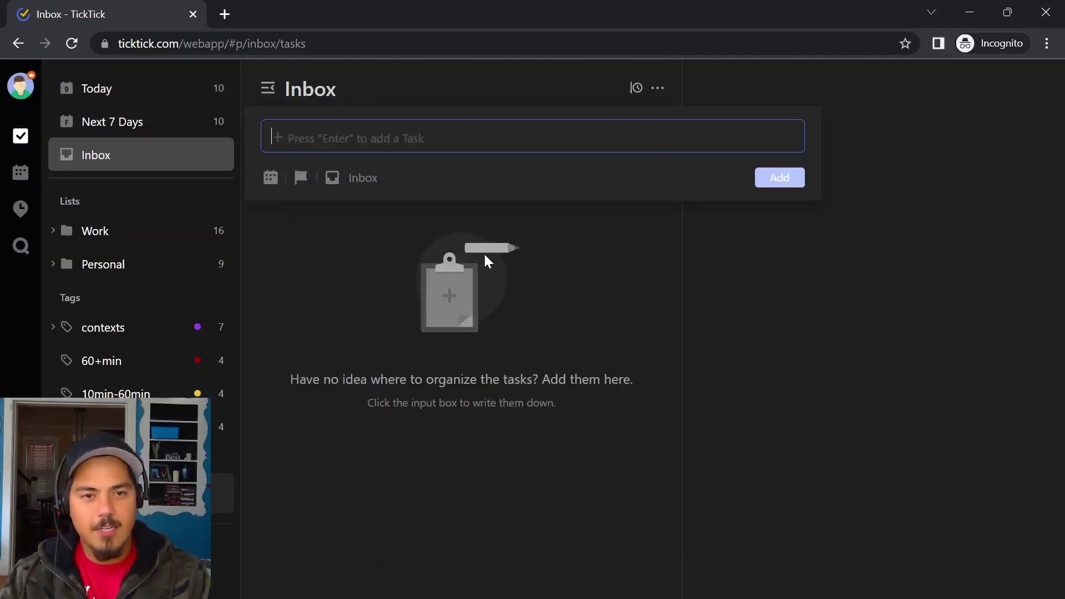
key(Escape)
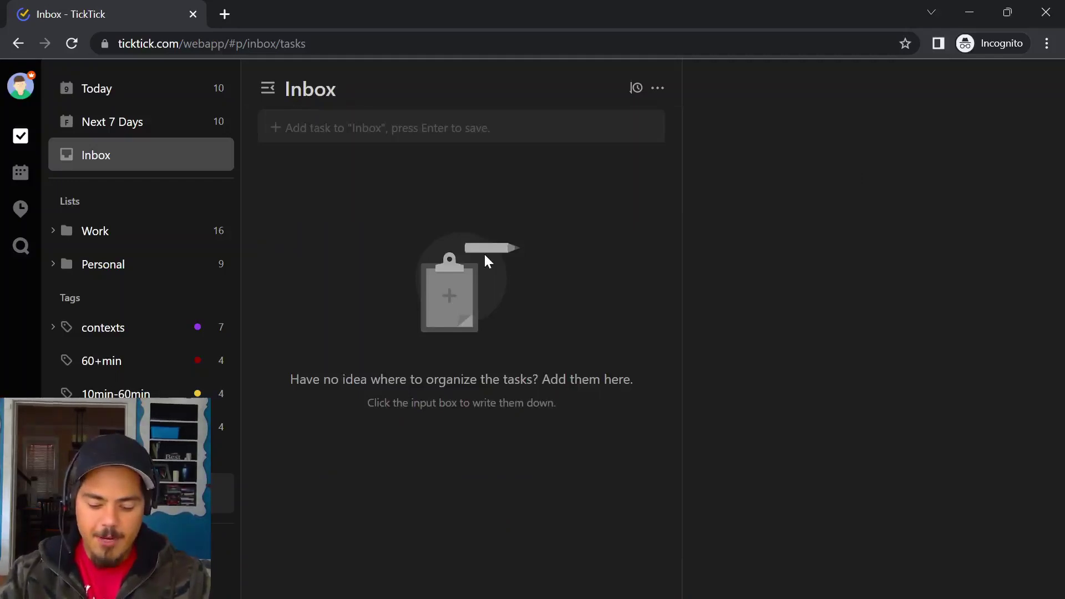
Jump to Settings by entering 'gs' in the command palette, then close it with Done.
key(ctrl+k)
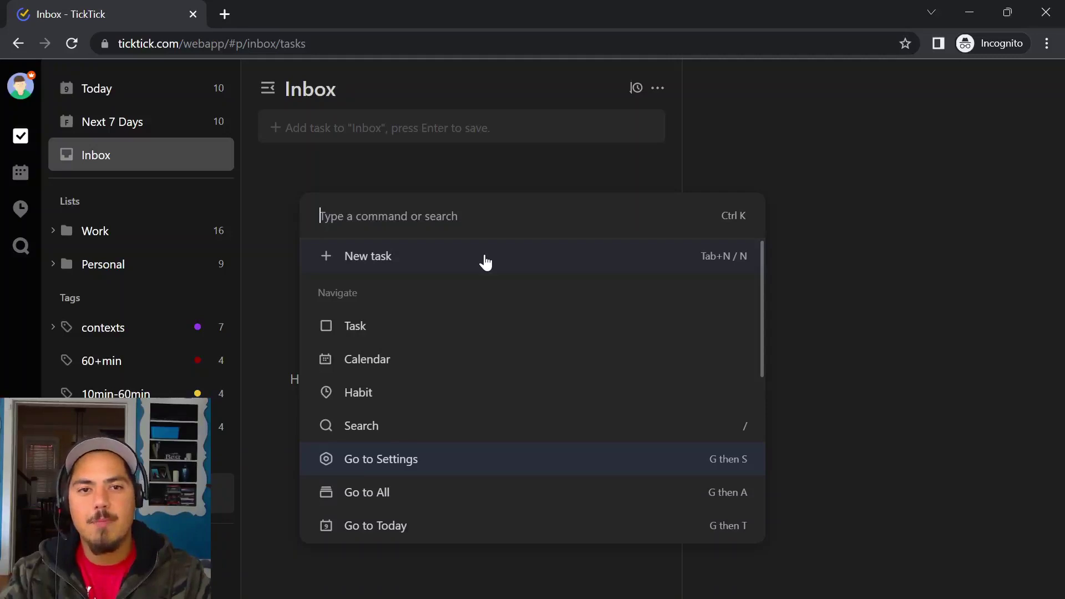
text(gs)
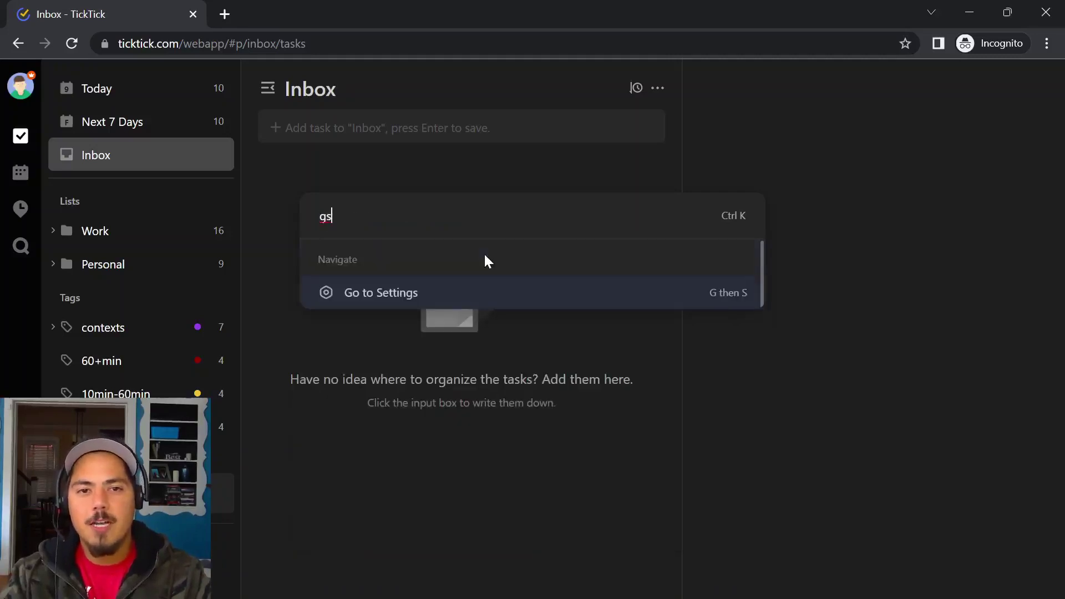
key(Return)
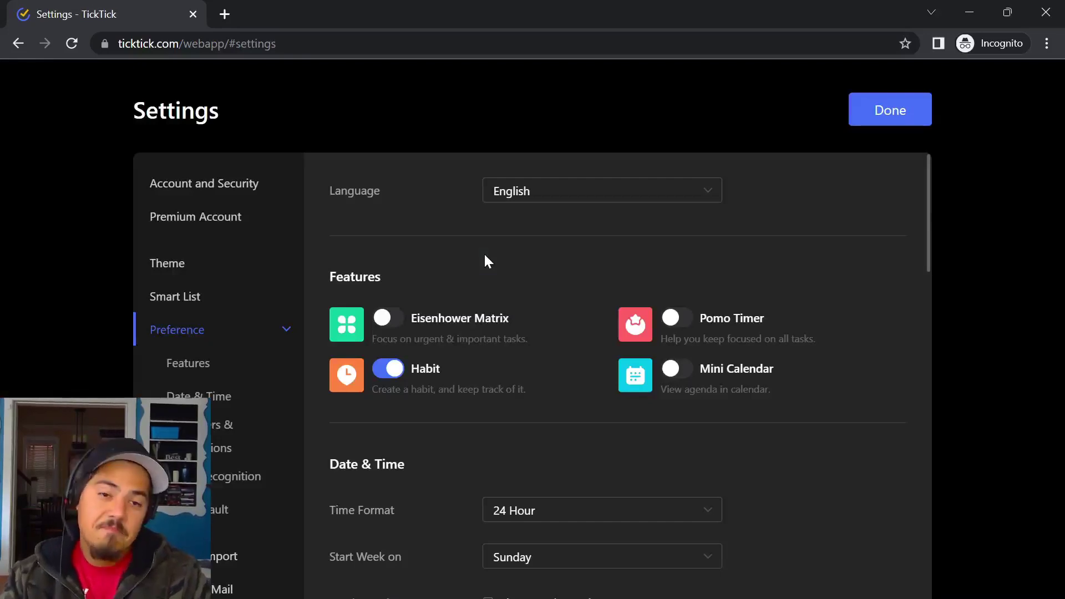
click(917, 112)
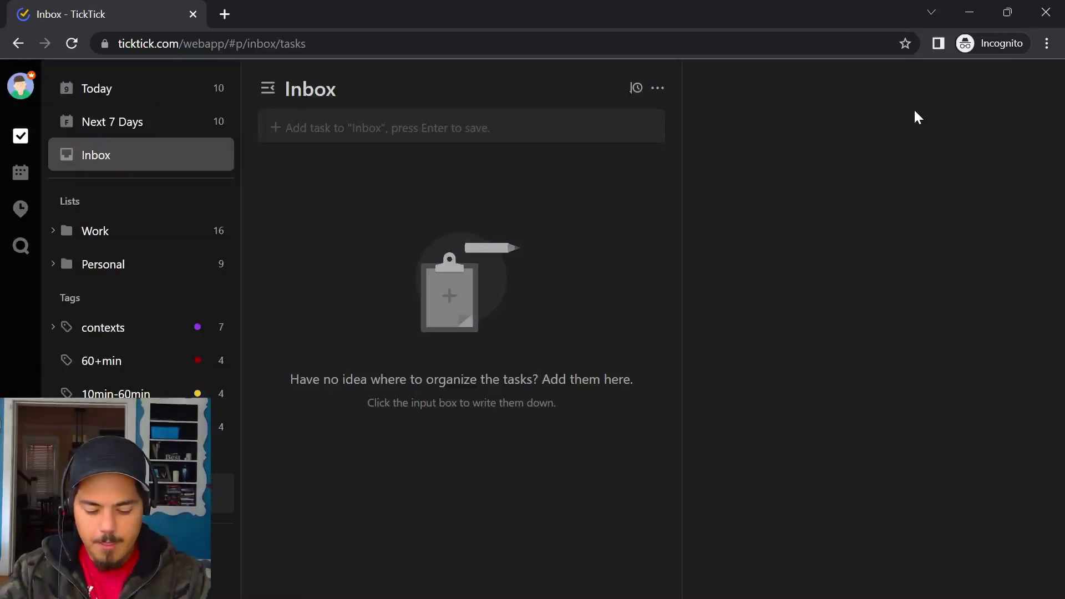
key(ctrl+k)
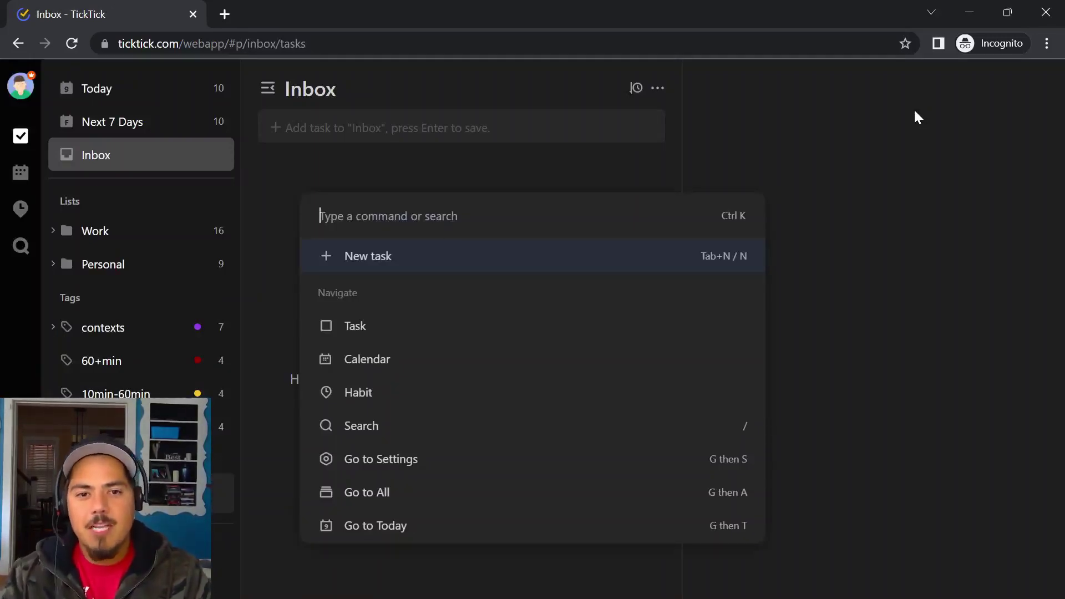
text(settings)
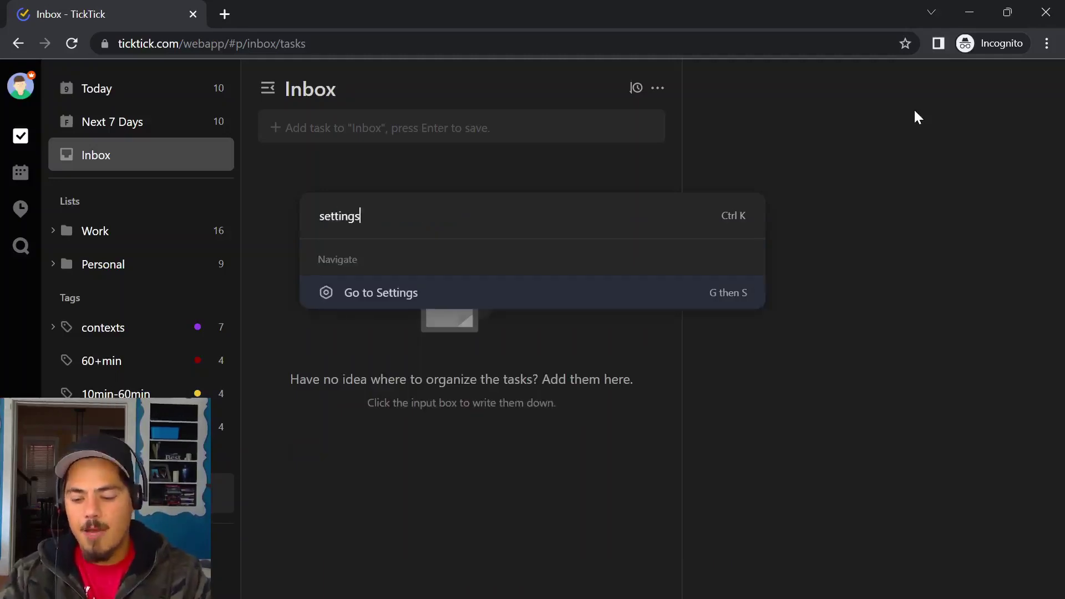
key(Return)
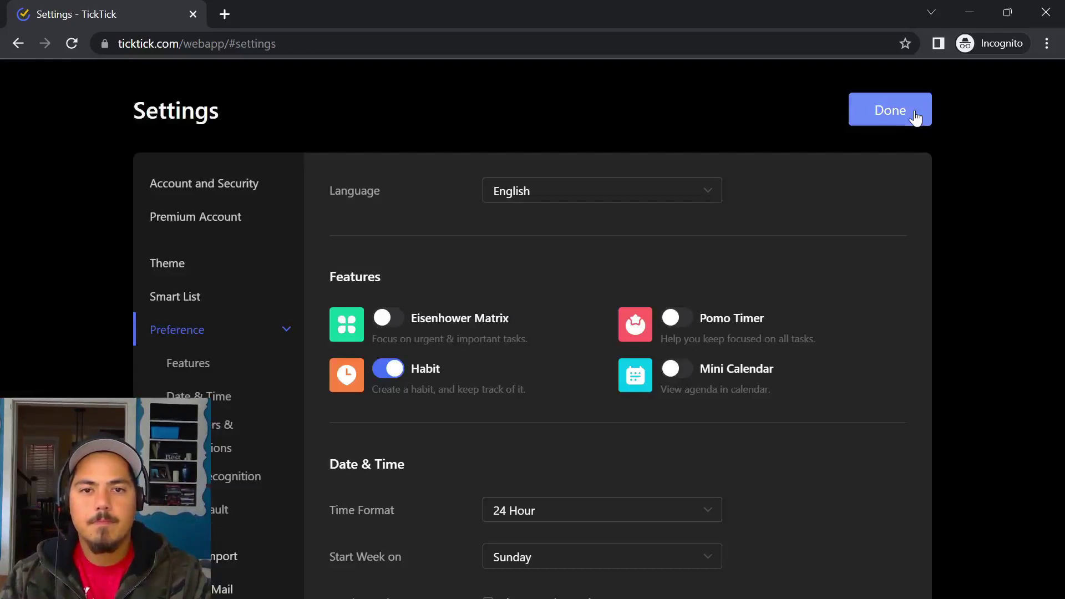
click(914, 112)
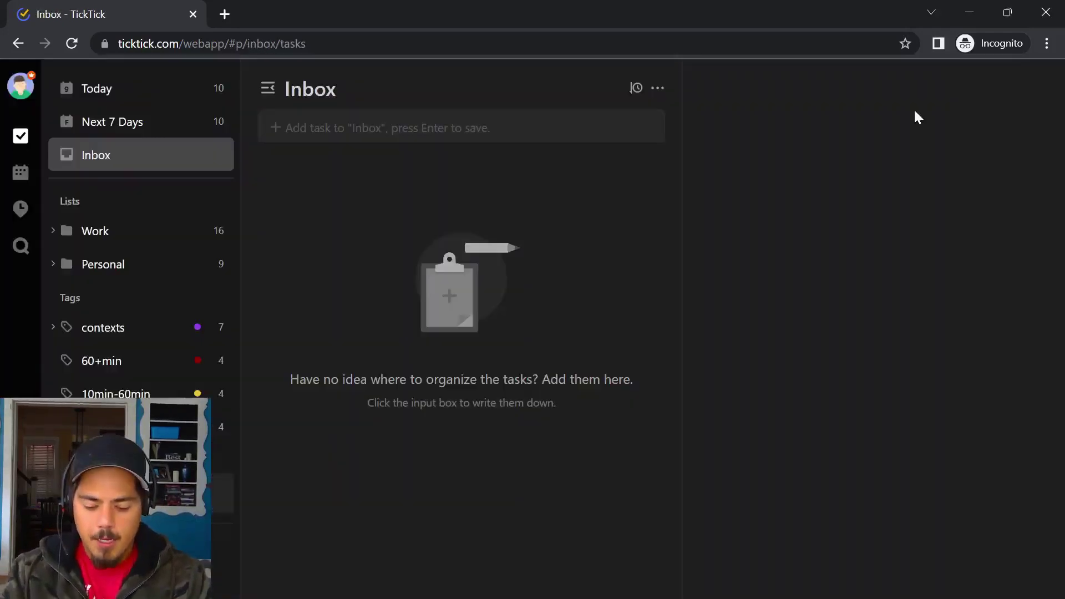
In the Ctrl+K palette, browse the Navigate commands down to Completed, Won't do, Summary and Trash.
key(ctrl+k)
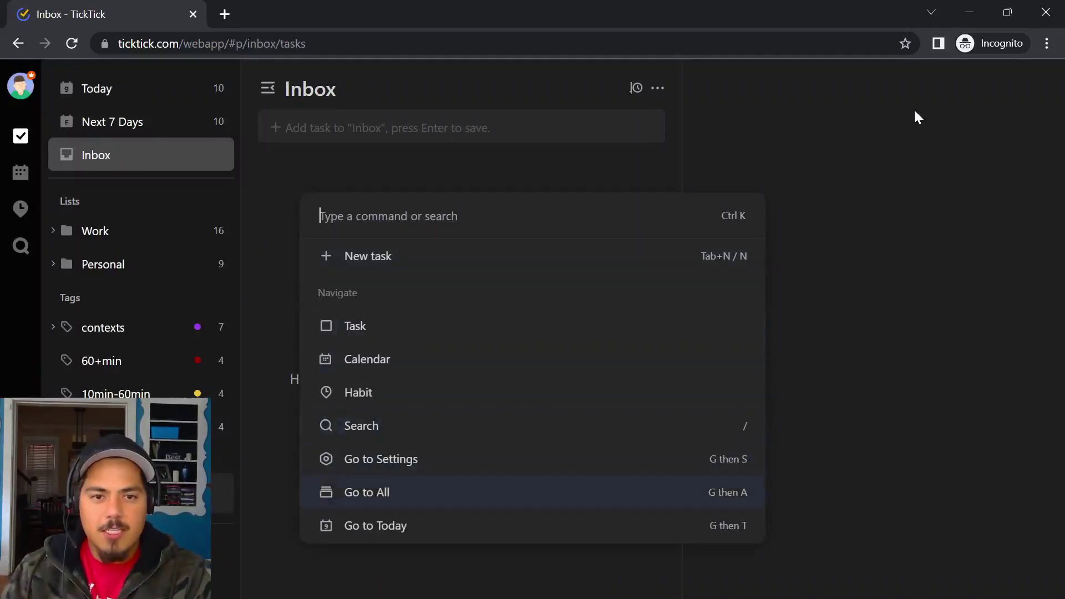
key(Down)
key(Down)
key(Down)
key(Down)
key(Down)
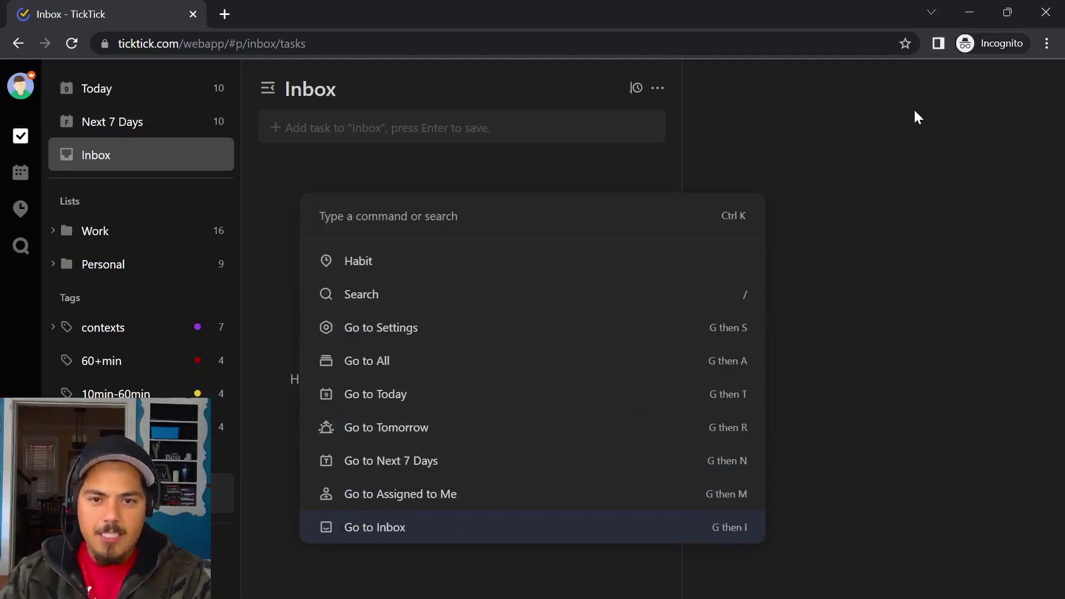
key(Down)
key(Down)
key(Down)
key(Down)
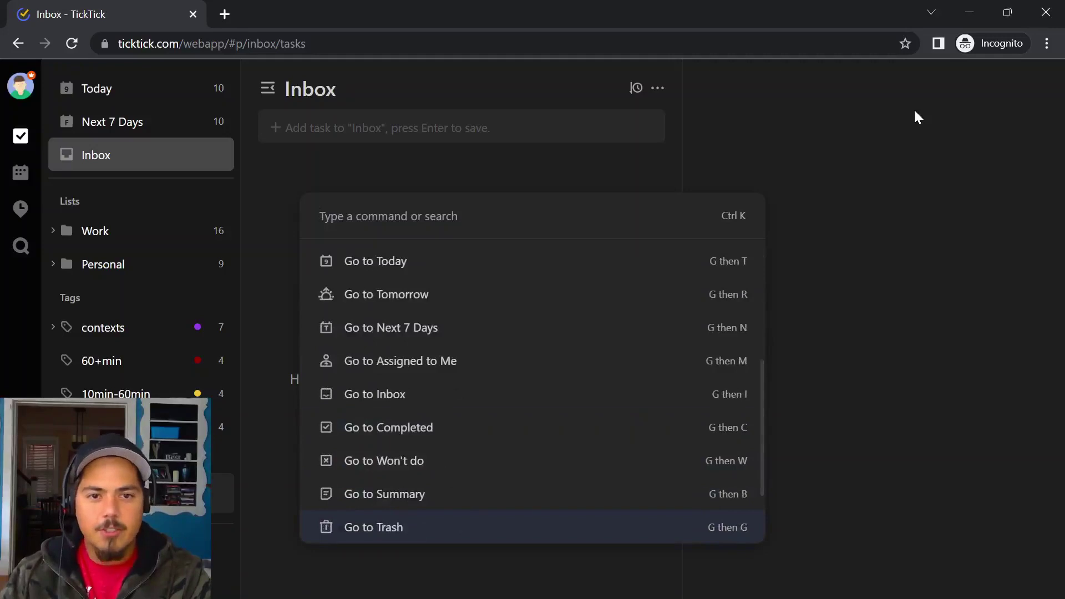
key(Up)
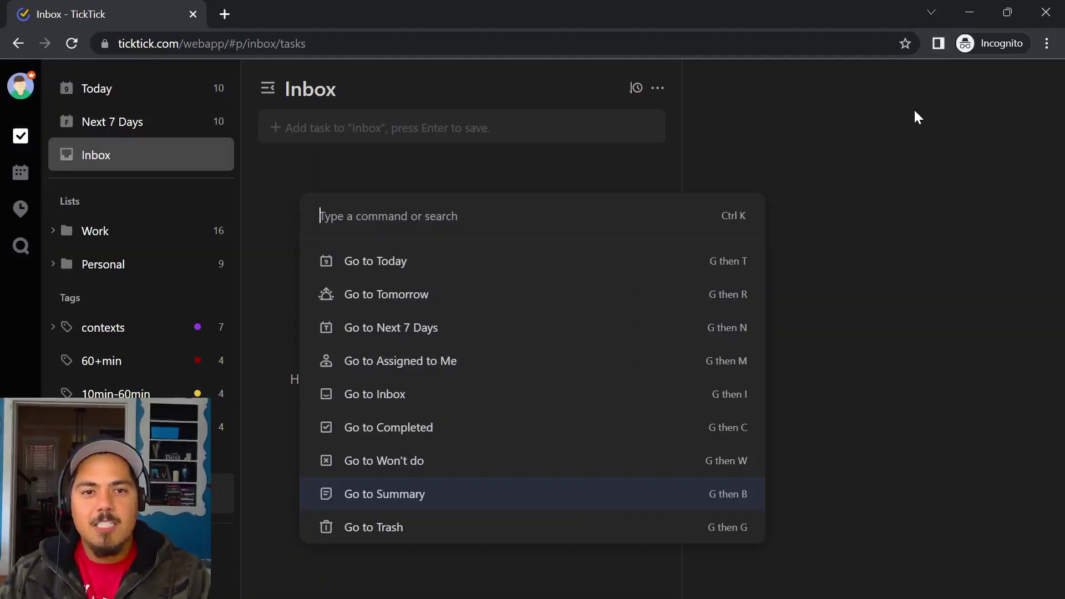
key(Escape)
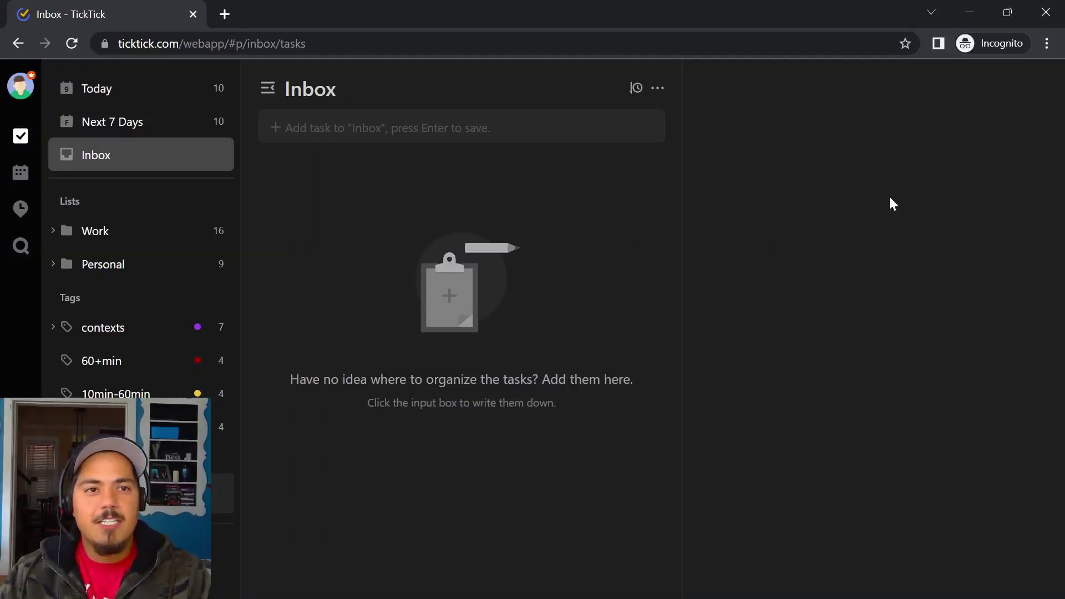
click(22, 89)
click(74, 151)
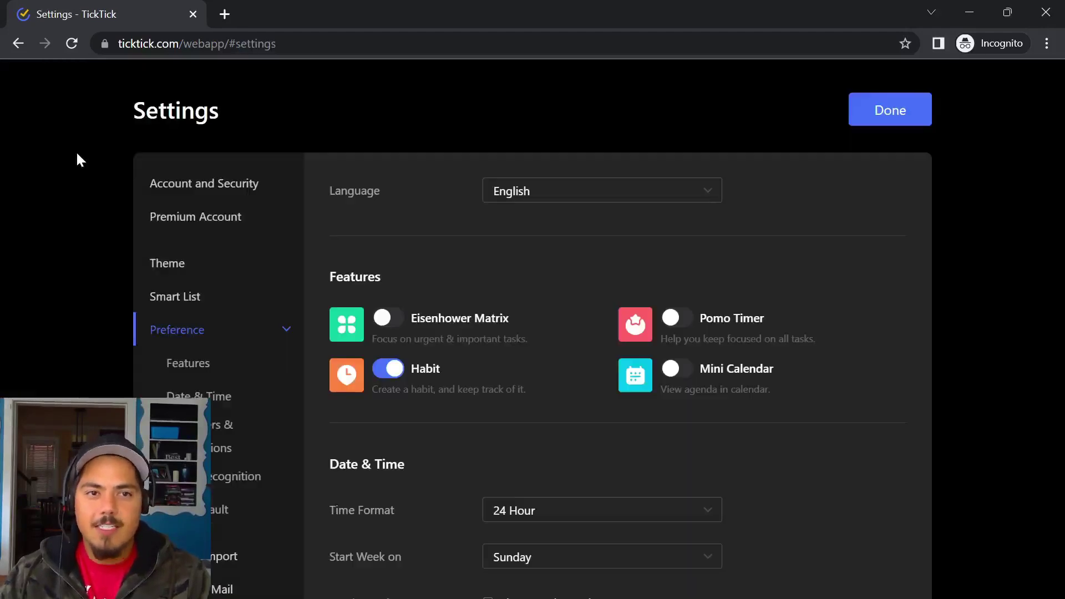
click(917, 119)
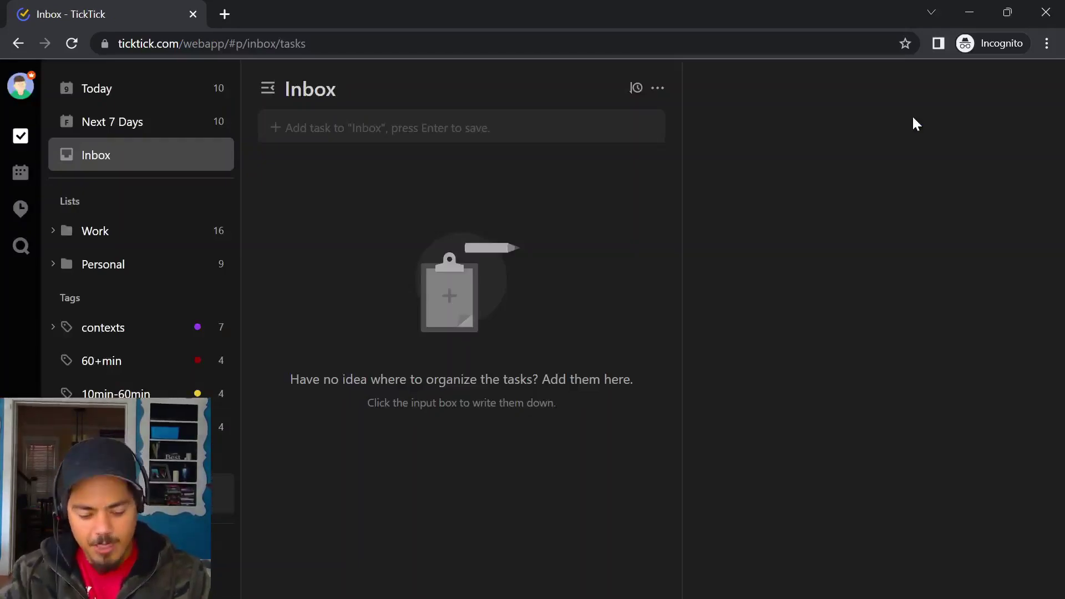
key(ctrl+k)
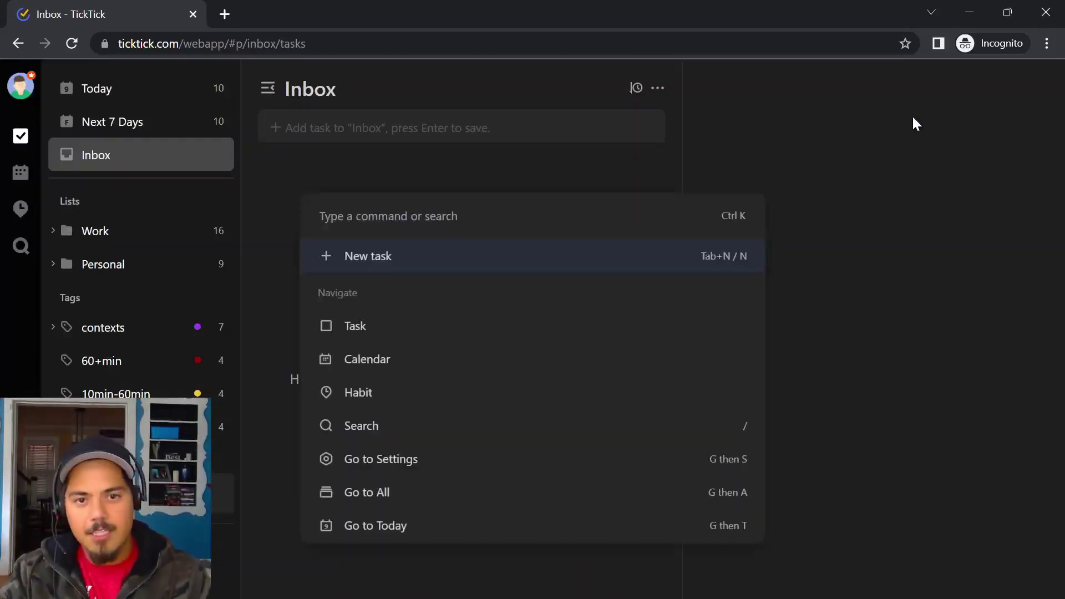
text(gs)
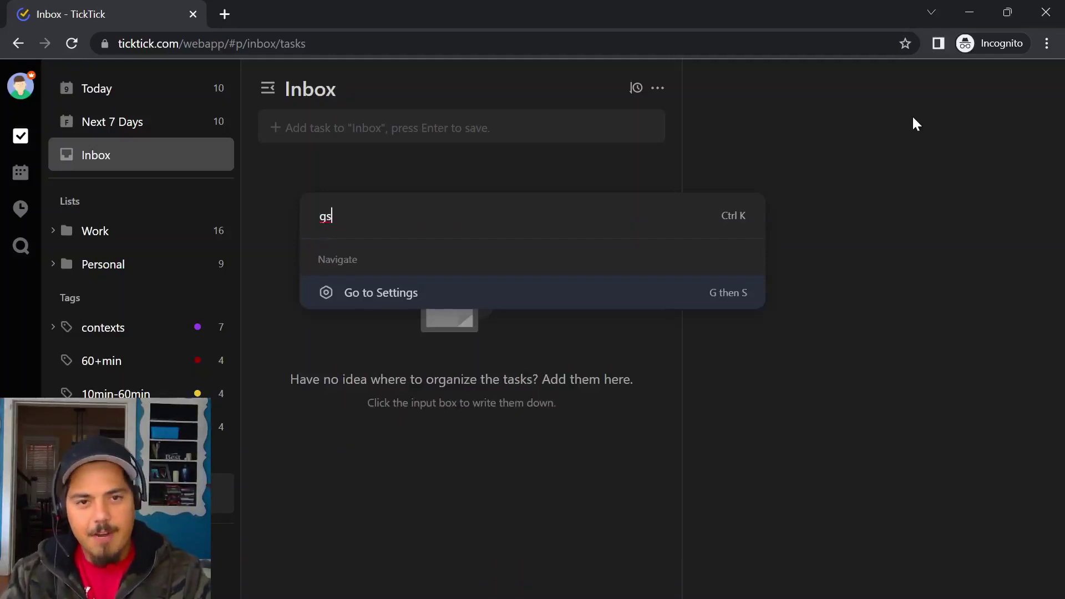
key(BackSpace)
key(BackSpace)
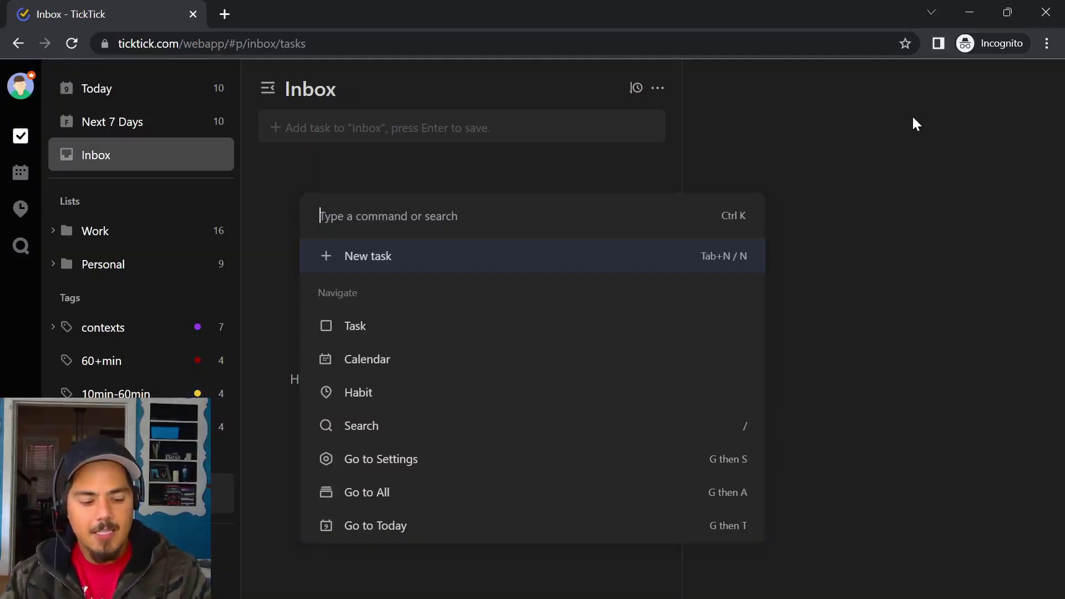
Dismiss the command palette to return to the empty Inbox.
key(Escape)
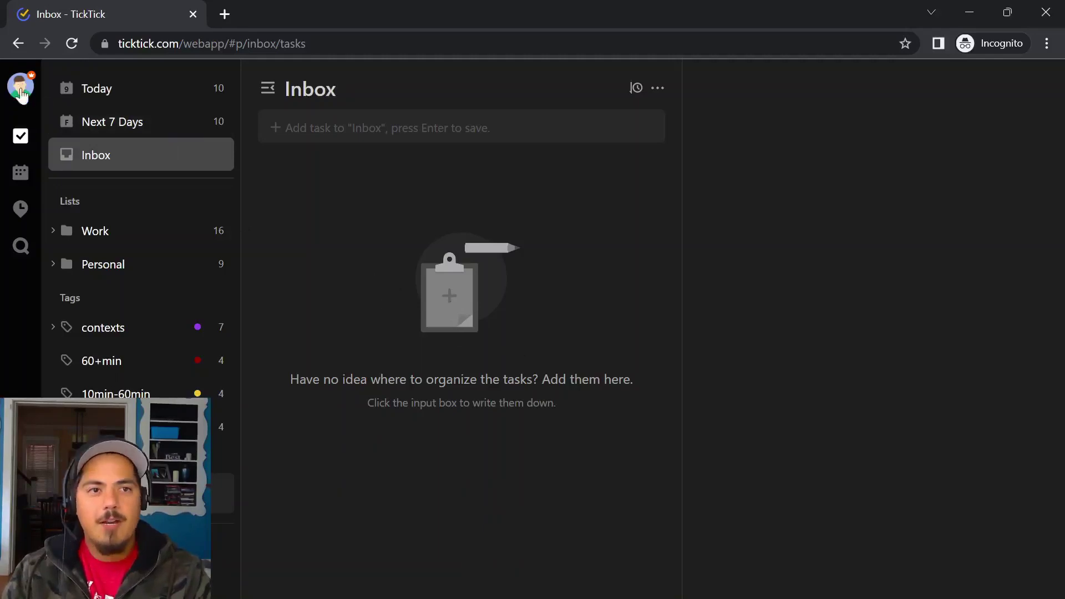
click(21, 94)
click(57, 153)
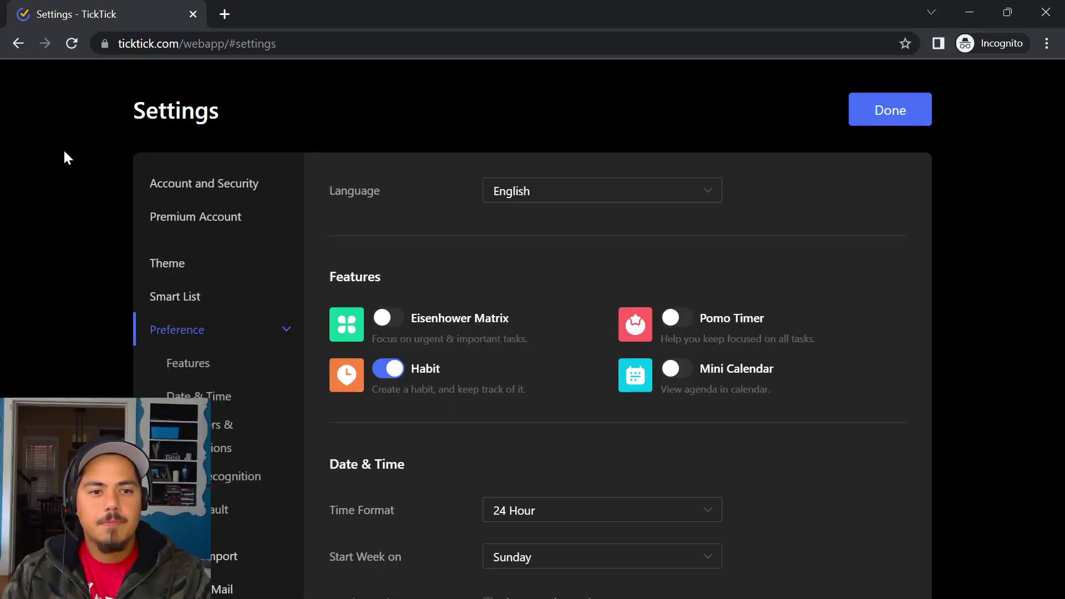
click(176, 311)
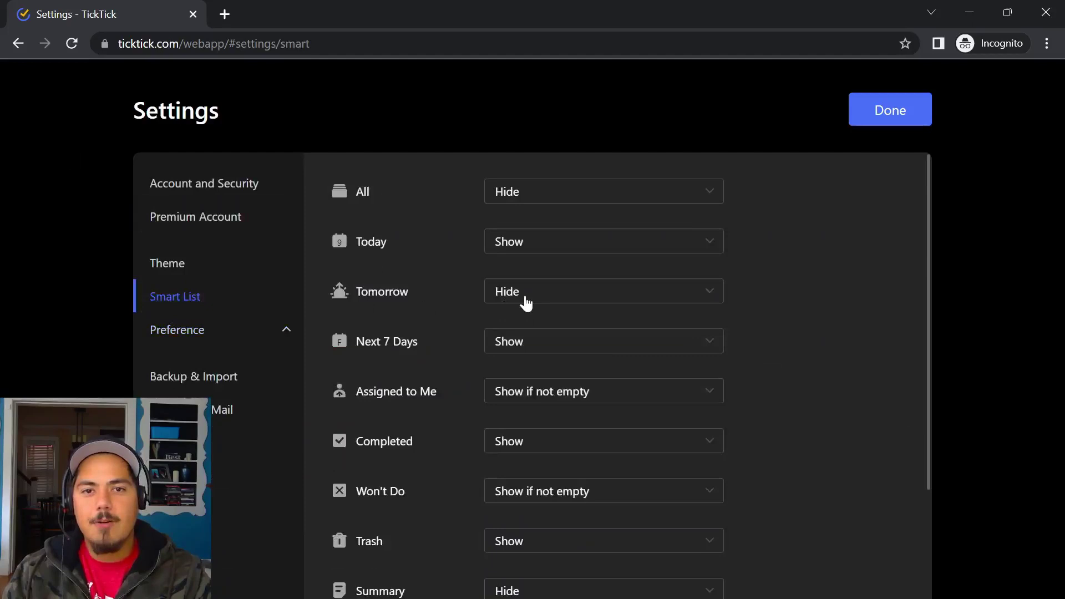
click(637, 299)
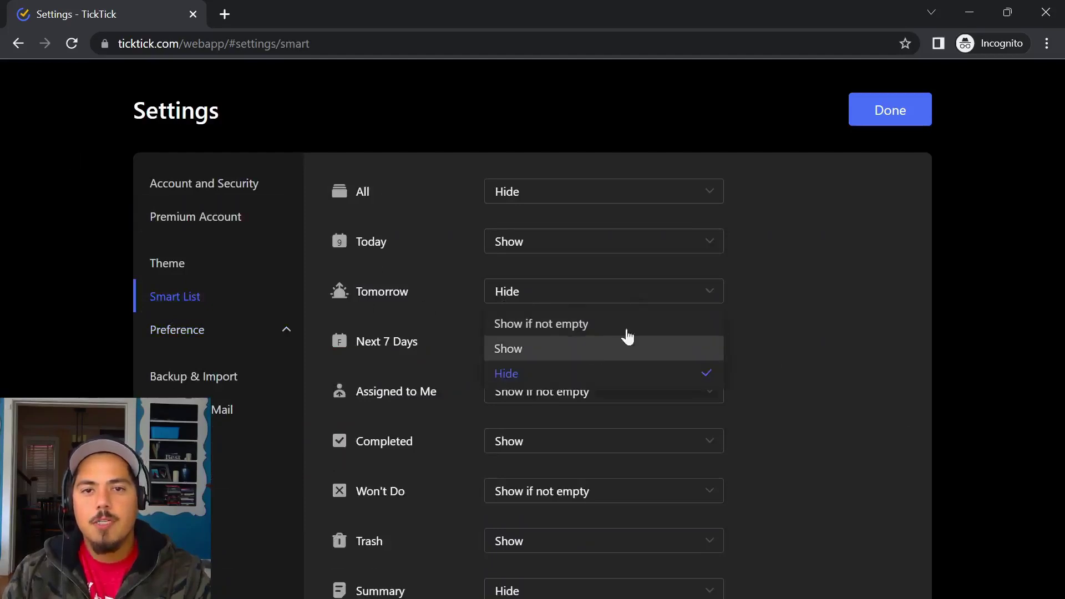
click(857, 113)
click(858, 114)
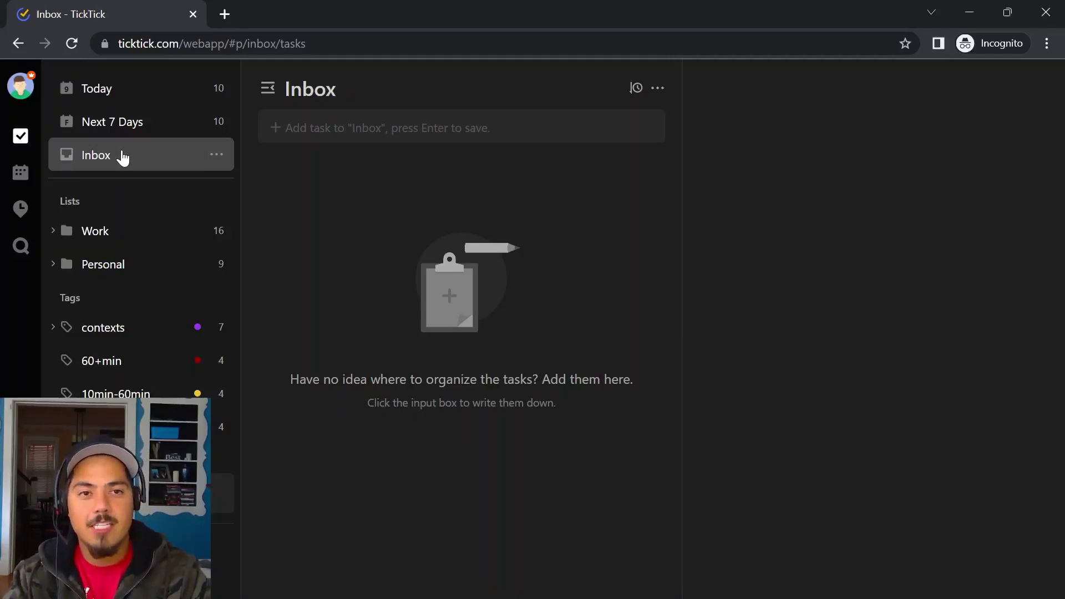
Run 'go to tomorrow' from the Ctrl+K palette to show the empty Tomorrow view.
key(ctrl+k)
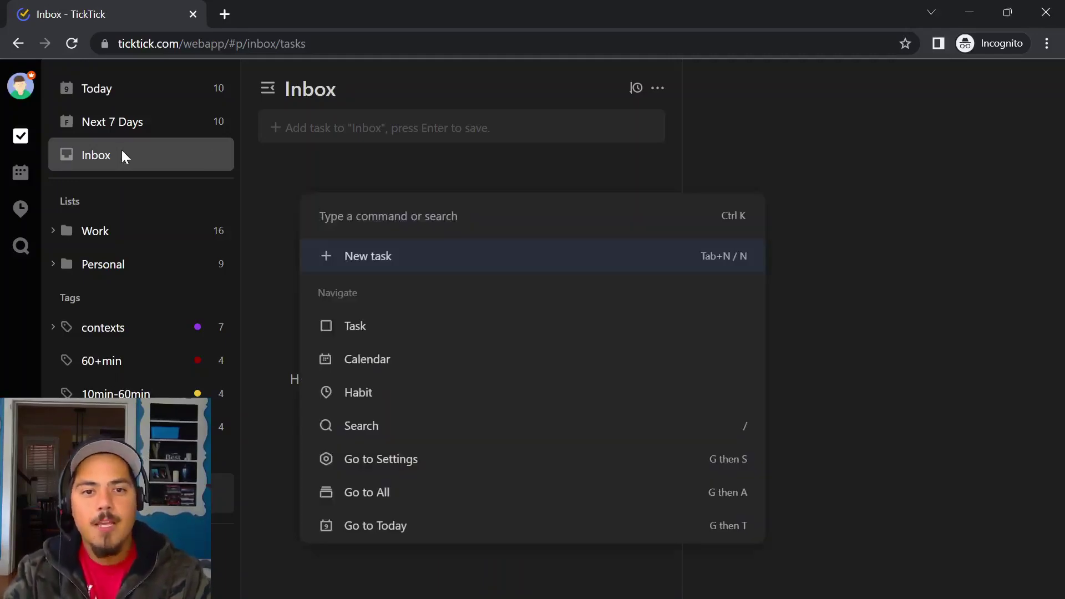
text(go to tomorrow)
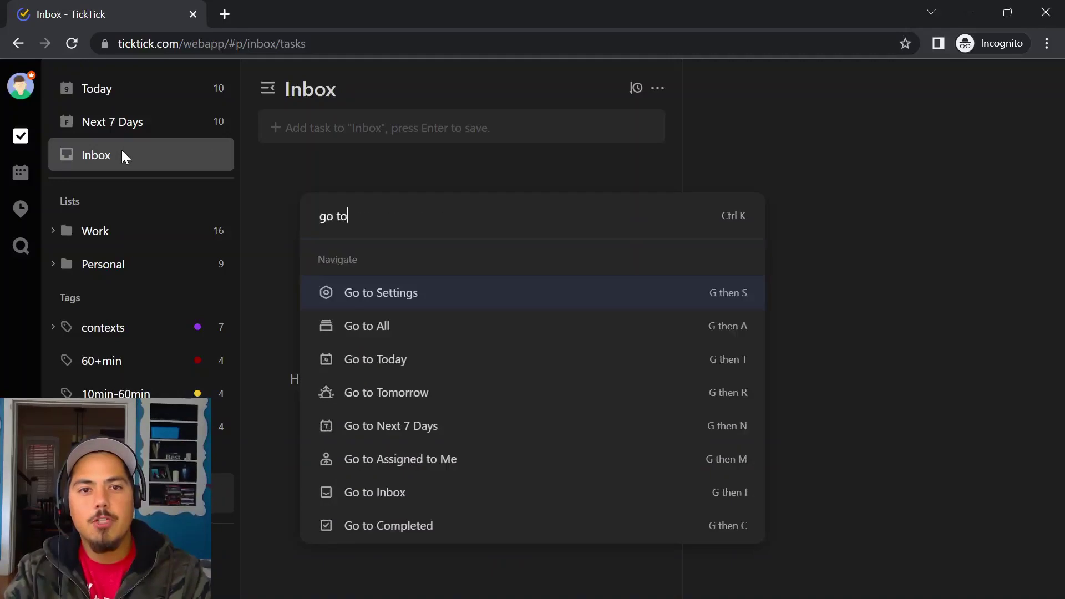
key(Return)
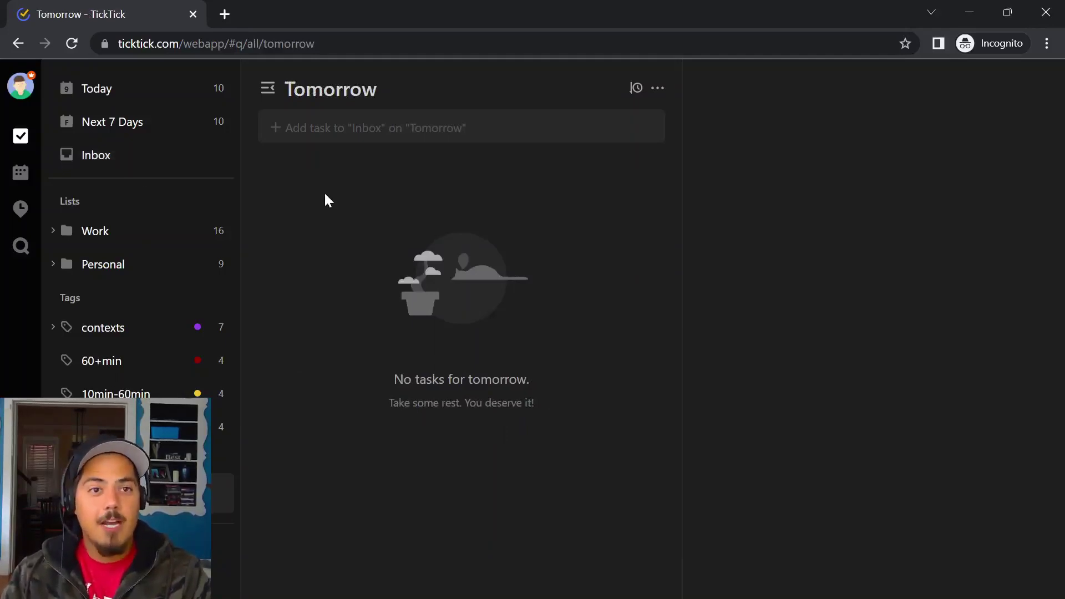
Switch to Today in the sidebar, then back to the empty Inbox.
click(88, 103)
click(111, 164)
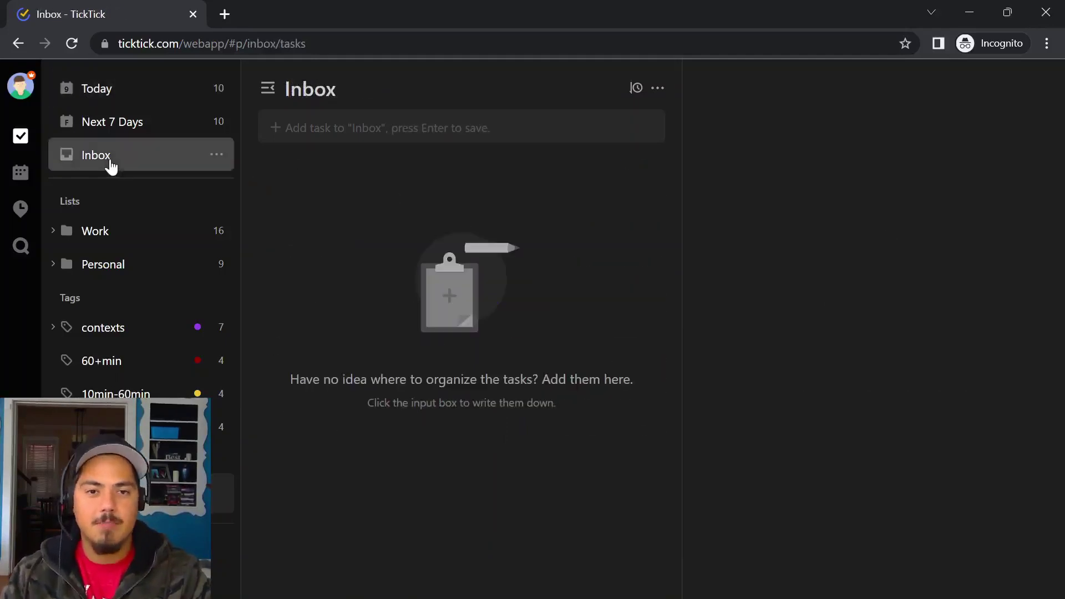